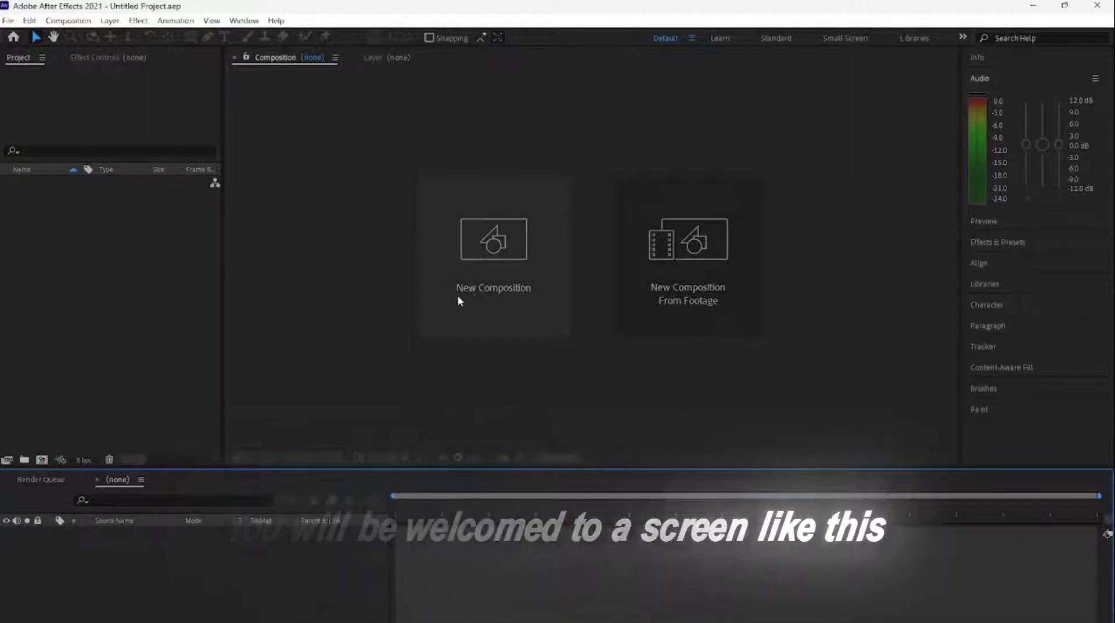
# Step: Create a new 750 x 900 px composition at 23.976 frames per second with a duration of 0:12:30:00
pyautogui.click(481, 273)
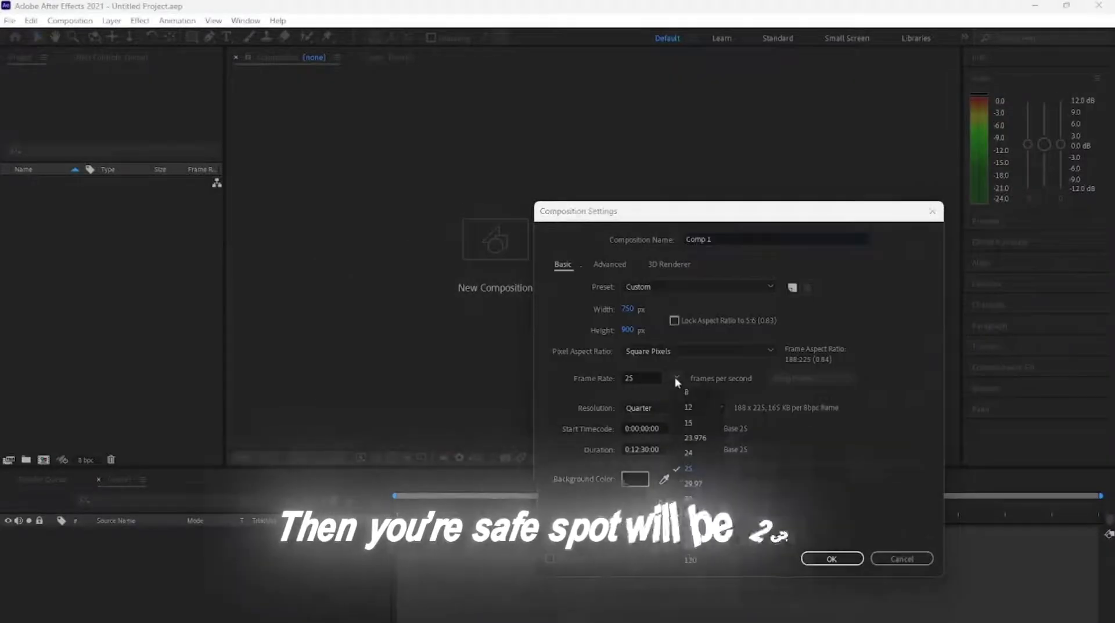
pyautogui.click(691, 439)
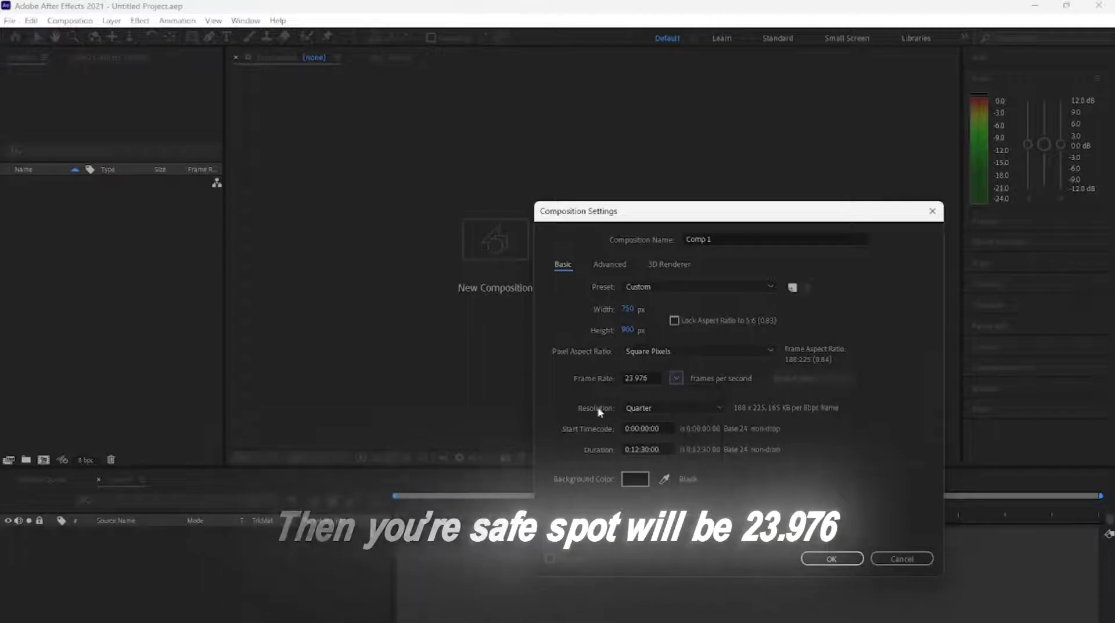
pyautogui.click(626, 450)
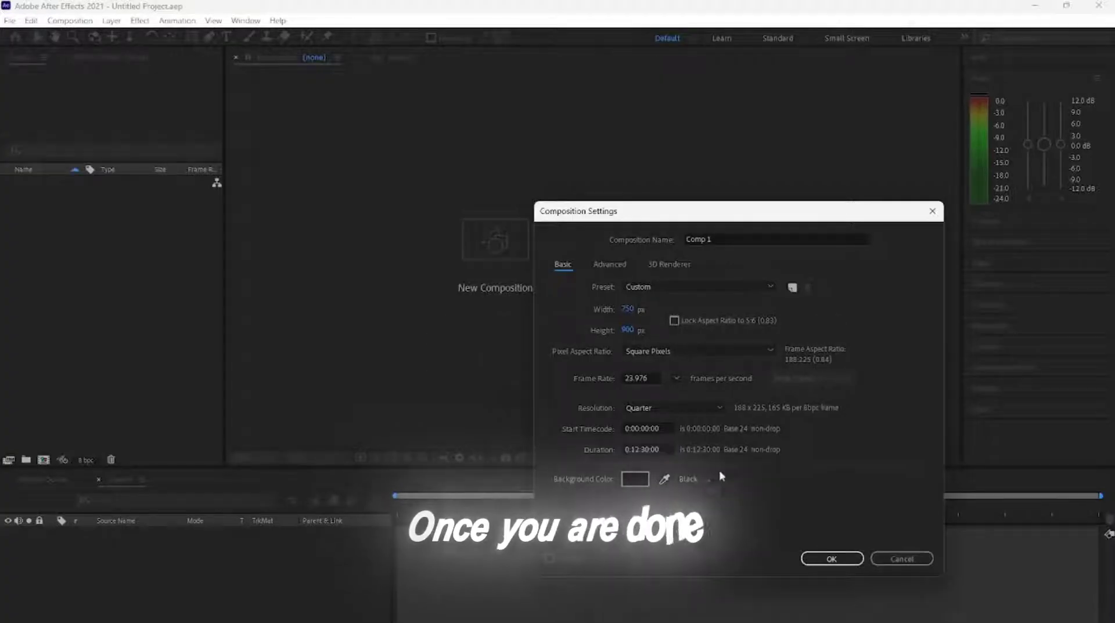
pyautogui.click(822, 559)
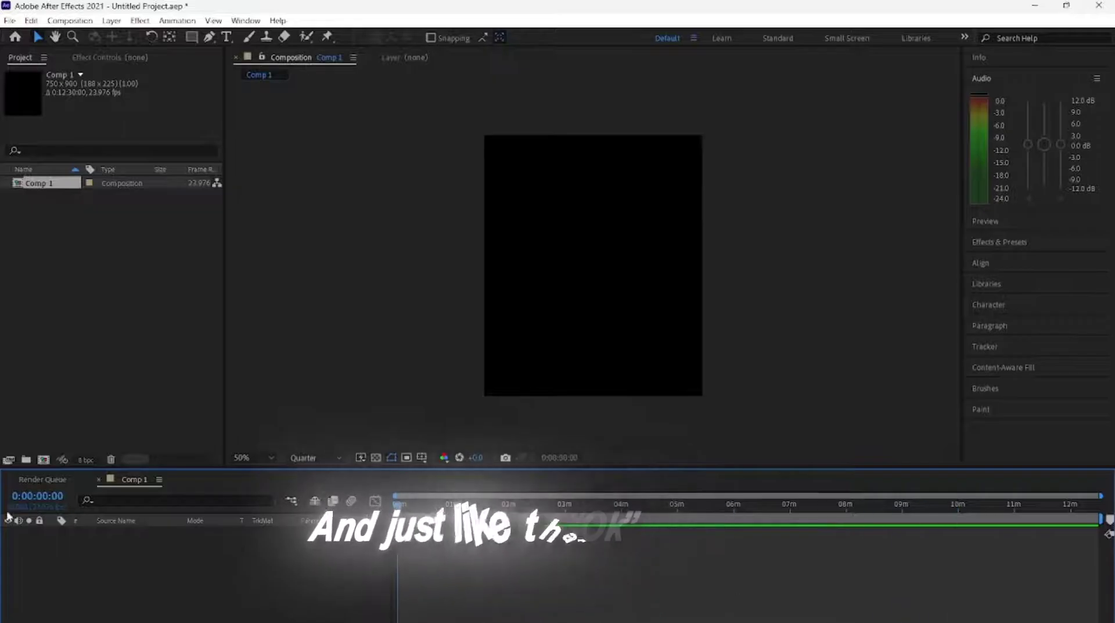
# Step: Add Soilder Boy S3 (THE BOYS SCP).mp4 from the file explorer to the start of the timeline and scale it to 17%
pyautogui.moveTo(422, 622)
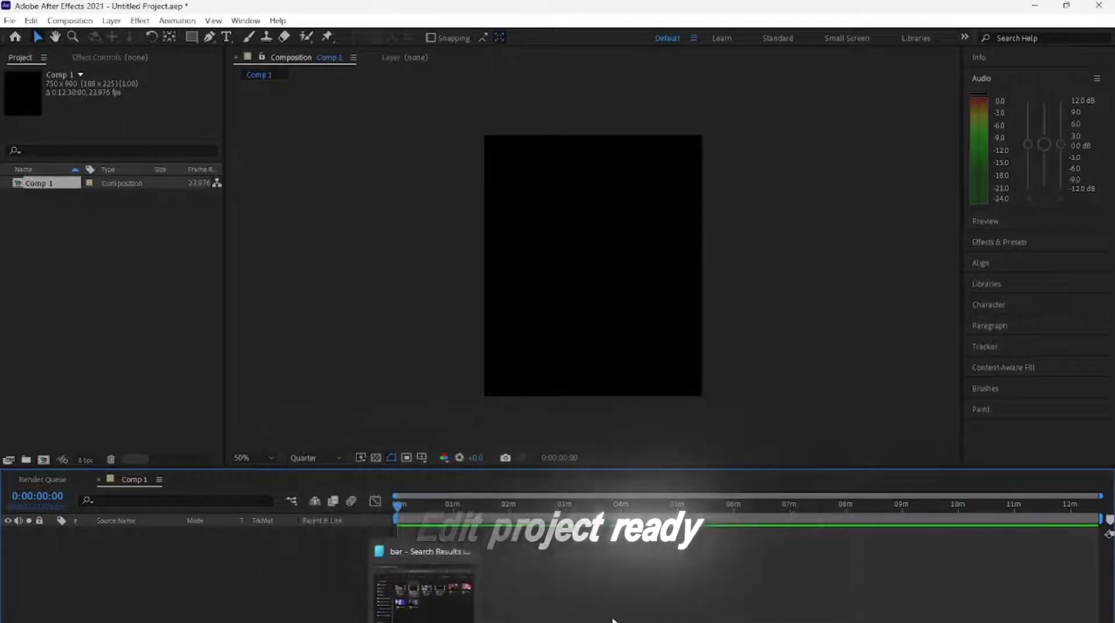
pyautogui.click(423, 622)
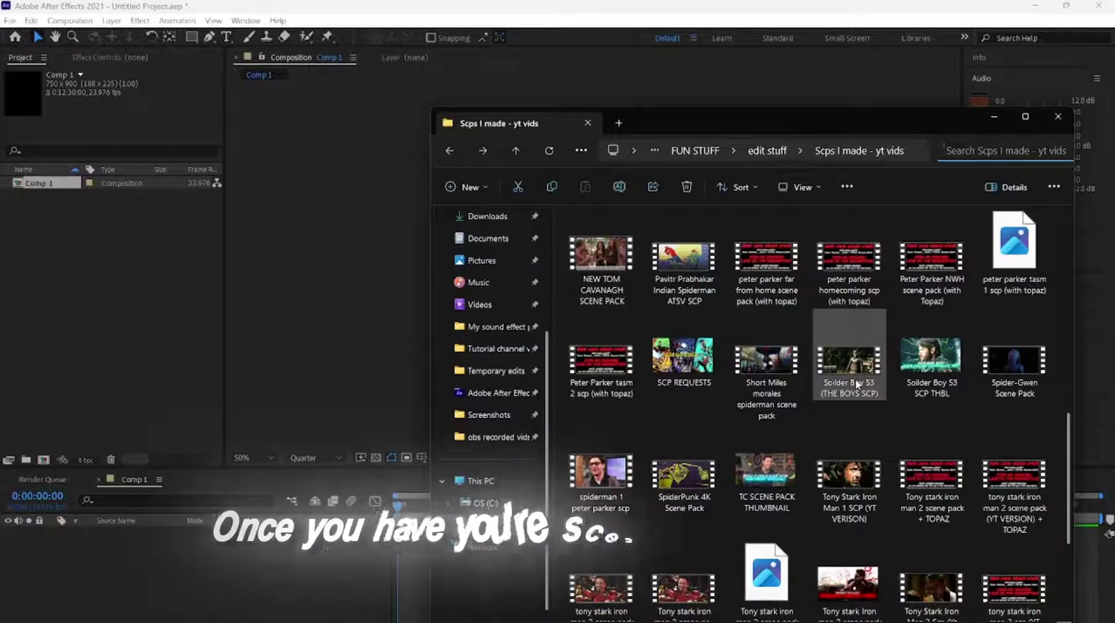
pyautogui.moveTo(857, 385); pyautogui.dragTo(406, 557)
pyautogui.moveTo(442, 520); pyautogui.dragTo(396, 517)
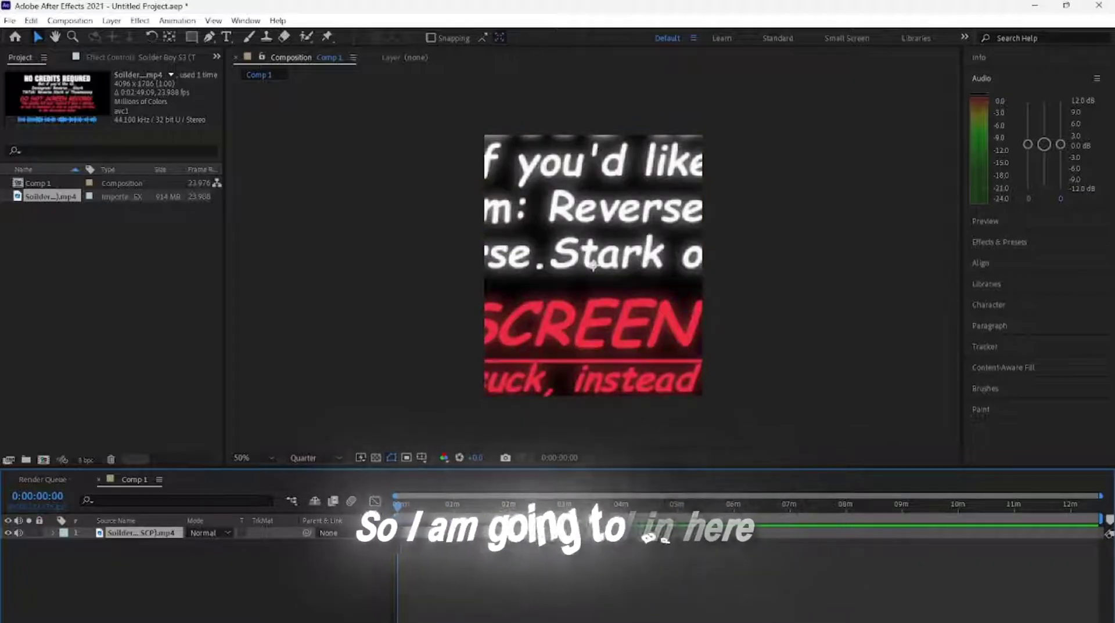
pyautogui.press('s')
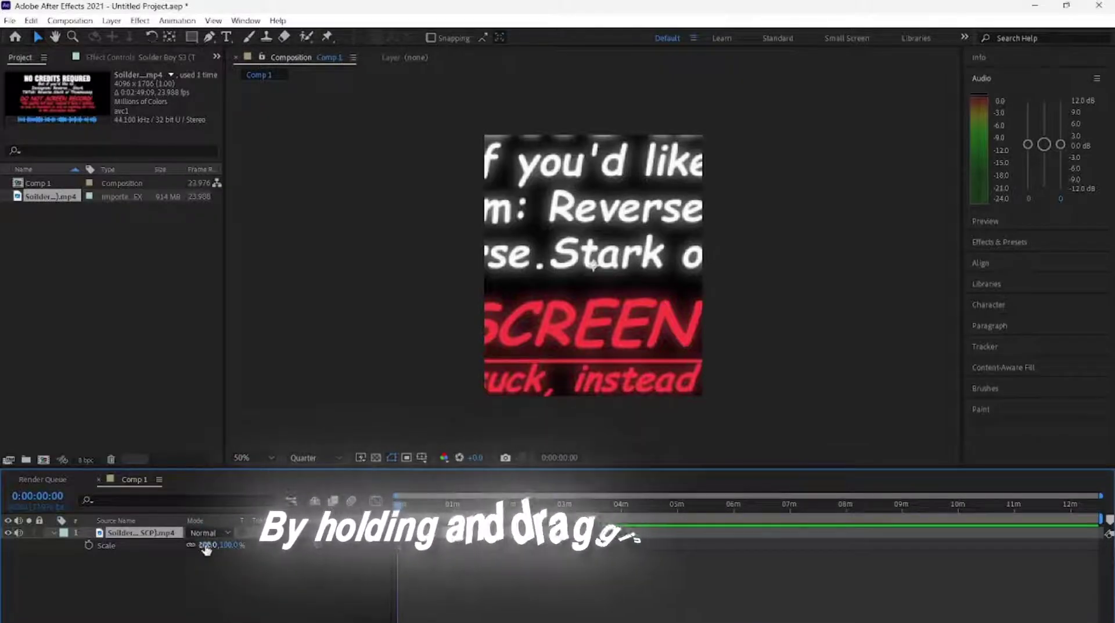
pyautogui.moveTo(202, 554); pyautogui.dragTo(203, 551)
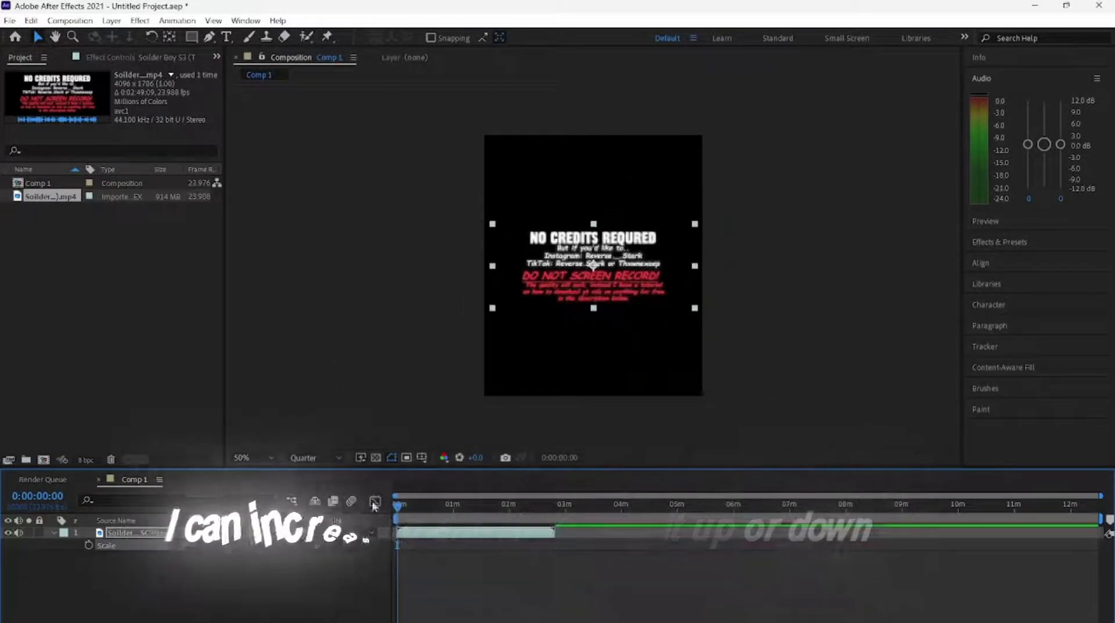
# Step: View the clip's position, opacity and rotation properties with the current time at 0:02:08:02
pyautogui.moveTo(399, 509); pyautogui.dragTo(516, 554)
pyautogui.click(515, 533)
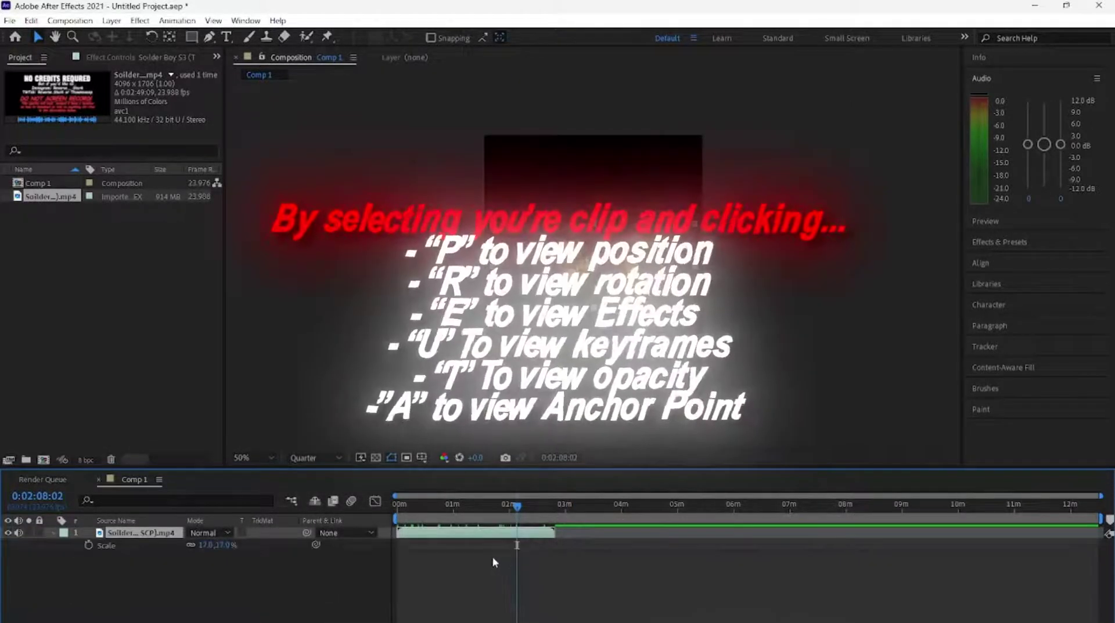
pyautogui.press('p')
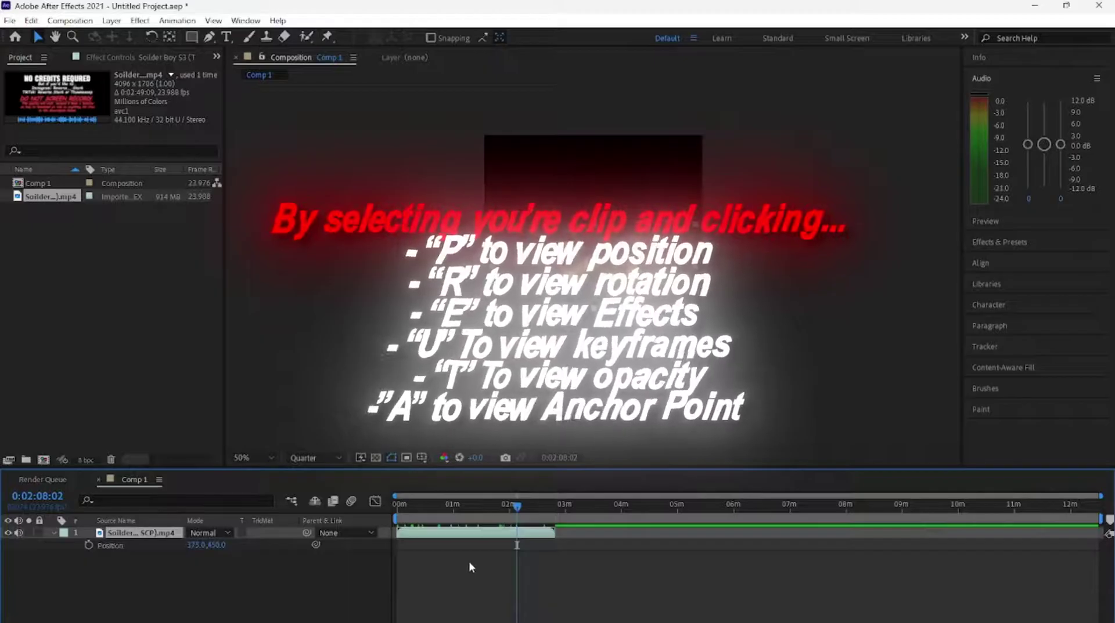
pyautogui.press('t')
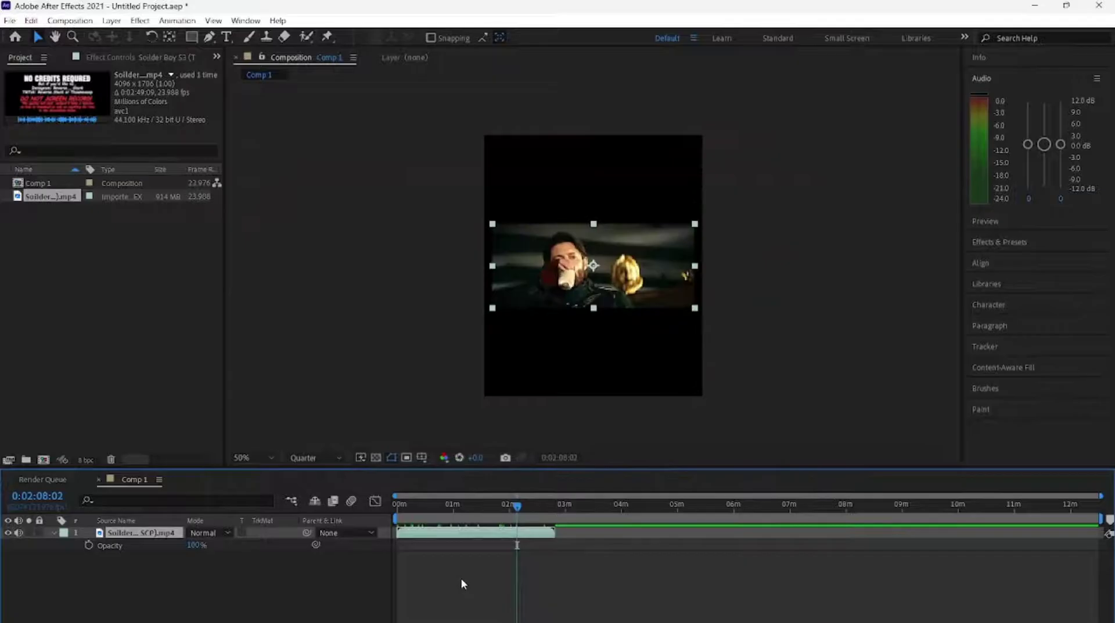
pyautogui.press('r')
pyautogui.press('r')
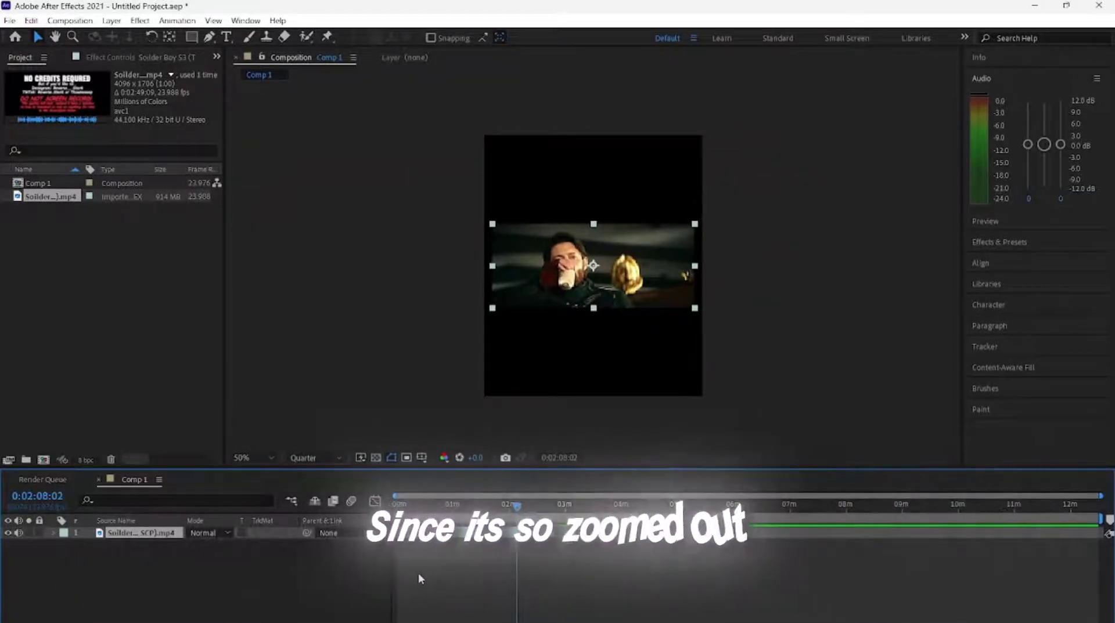
# Step: Split the video layer at 0:00:03:19
pyautogui.moveTo(517, 505); pyautogui.dragTo(371, 549)
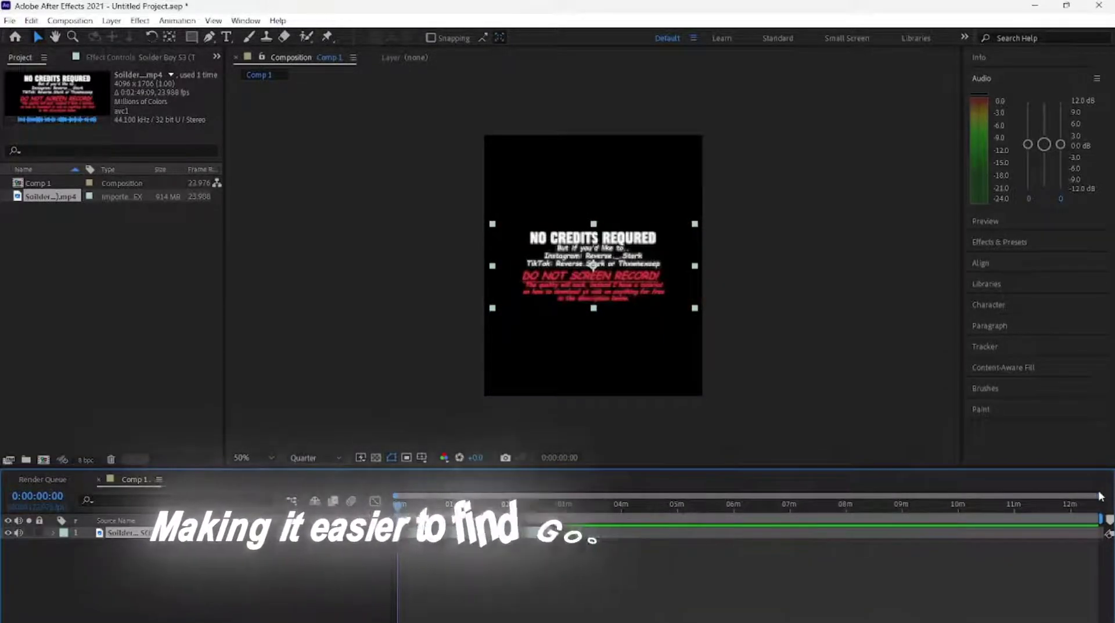
pyautogui.moveTo(1100, 496); pyautogui.dragTo(635, 496)
pyautogui.press('=')
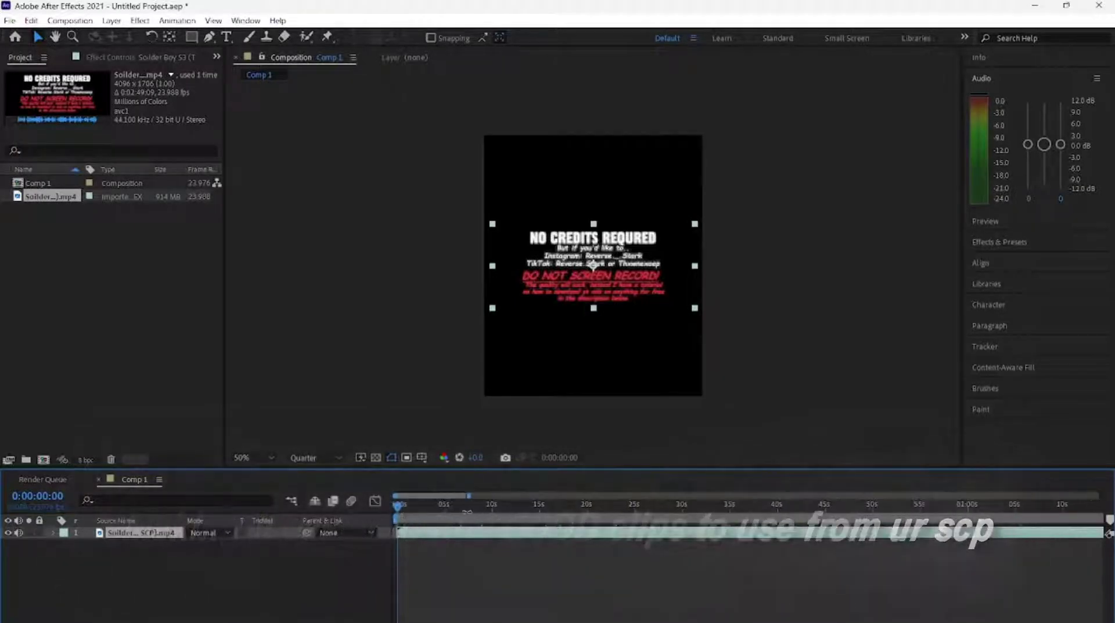
pyautogui.moveTo(440, 511)
pyautogui.mouseDown()
pyautogui.moveTo(485, 514)
pyautogui.moveTo(436, 523)
pyautogui.moveTo(446, 520)
pyautogui.mouseUp()
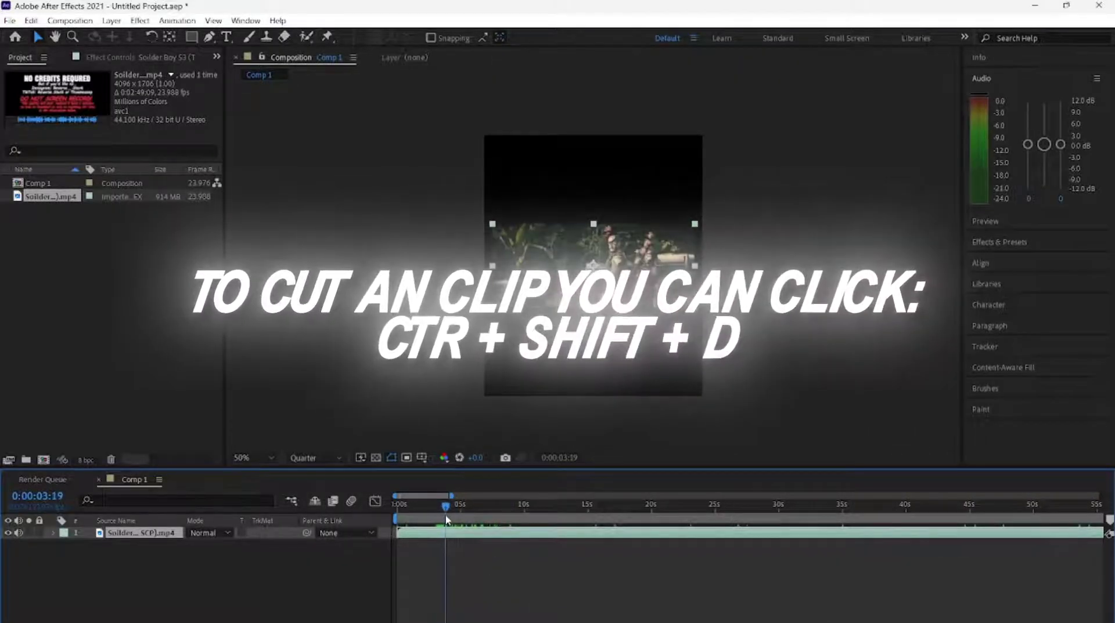
pyautogui.hotkey('ctrl', 'shift', 'd')
# Step: Split the remaining footage at about 45 seconds and again at 0:00:46:09
pyautogui.moveTo(445, 519); pyautogui.dragTo(468, 510)
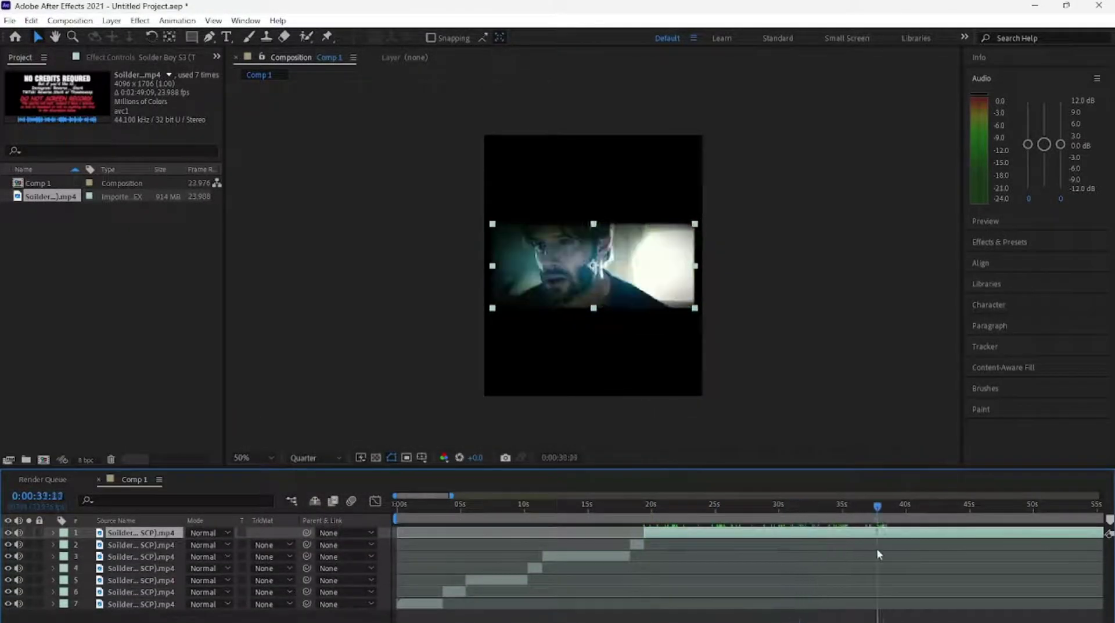
pyautogui.moveTo(978, 561); pyautogui.dragTo(966, 561)
pyautogui.hotkey('ctrl', 'shift', 'd')
pyautogui.moveTo(966, 508); pyautogui.dragTo(989, 509)
pyautogui.hotkey('ctrl', 'shift', 'd')
# Step: Delete the footage after 0:00:46:09 and the four long unwanted segments, keeping the four short clips
pyautogui.press('Delete')
pyautogui.click(690, 549)
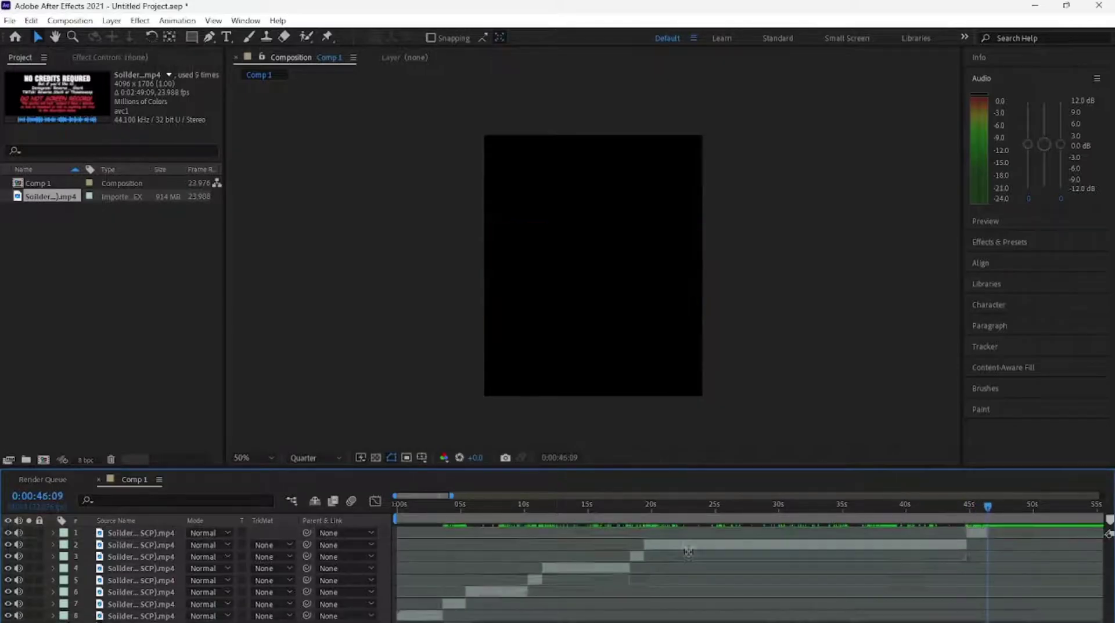
pyautogui.press('Delete')
# Step: Arrange the four remaining clips end to end like a staircase from the start of the timeline
pyautogui.click(447, 572)
pyautogui.moveTo(408, 589); pyautogui.dragTo(403, 593)
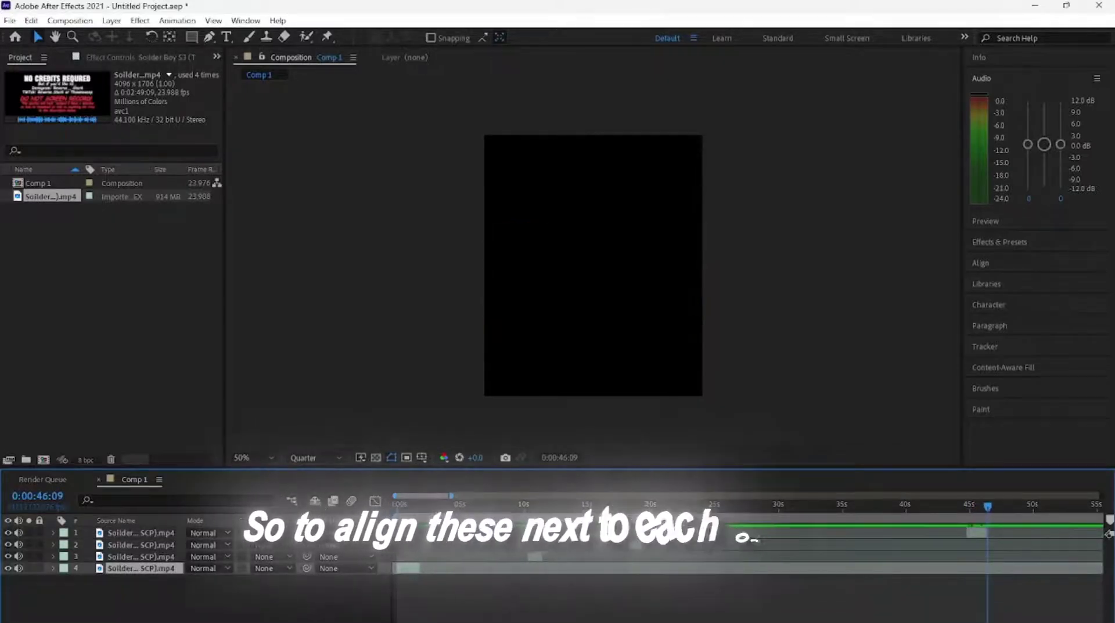
pyautogui.moveTo(535, 557); pyautogui.dragTo(430, 589)
pyautogui.moveTo(634, 545); pyautogui.dragTo(436, 560)
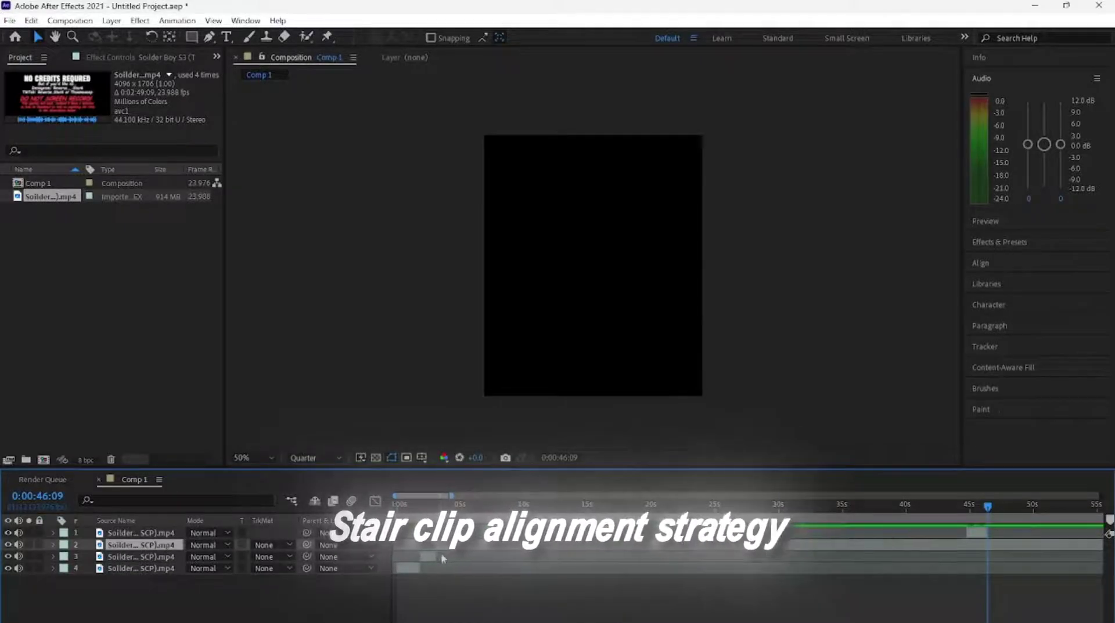
pyautogui.moveTo(979, 536); pyautogui.dragTo(492, 537)
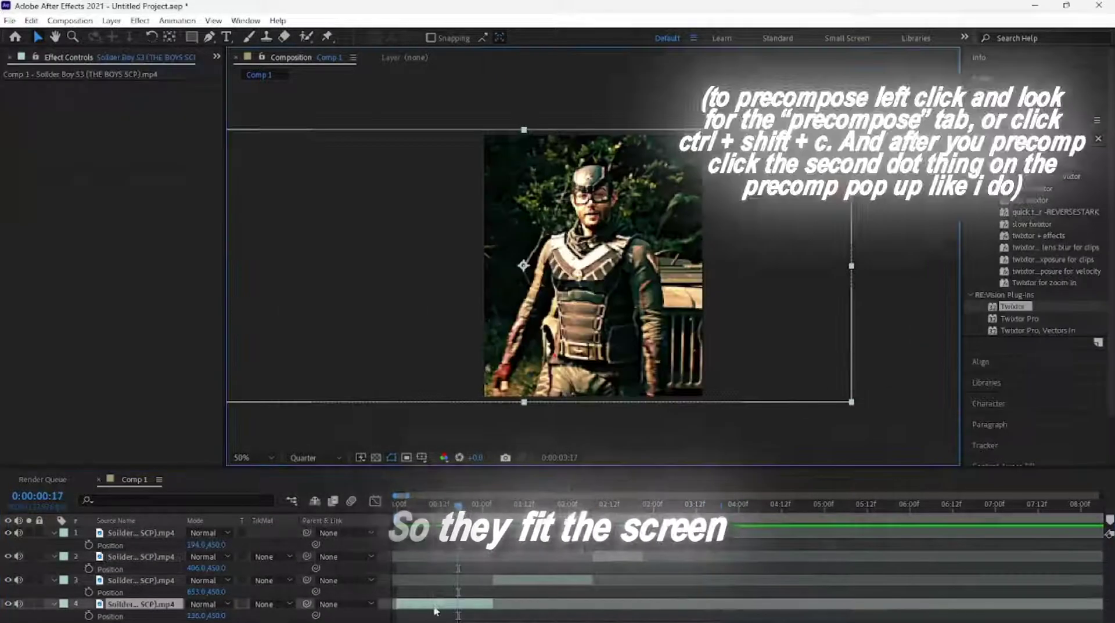
# Step: Pre-compose the first clip as "1", moving all attributes into the new composition
pyautogui.rightClick(438, 239)
pyautogui.click(485, 532)
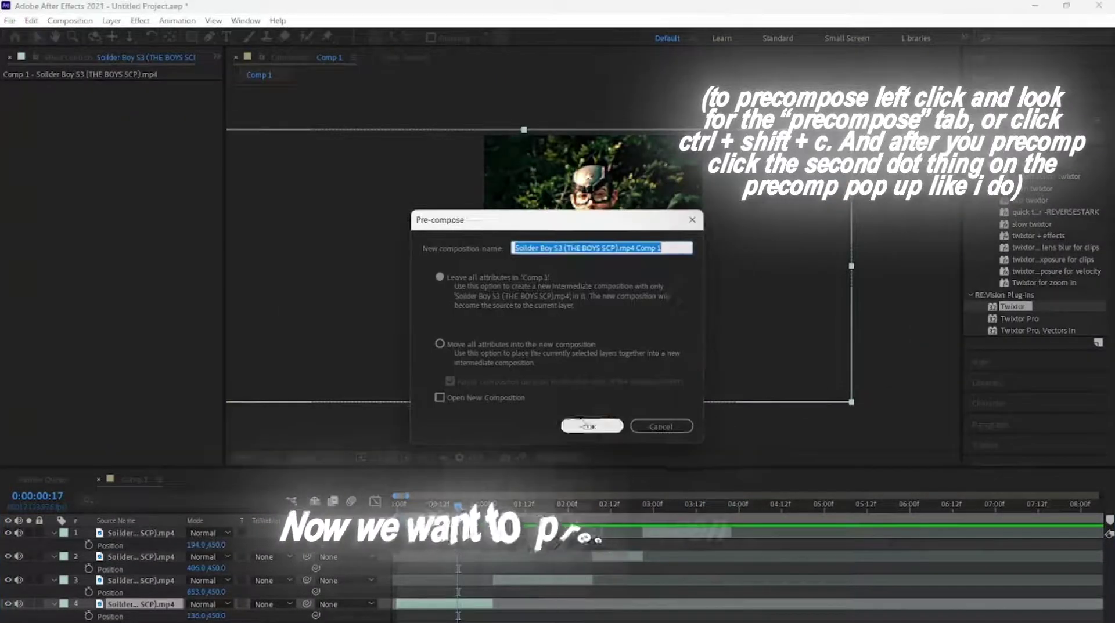
pyautogui.click(527, 349)
pyautogui.write('1')
pyautogui.press('Return')
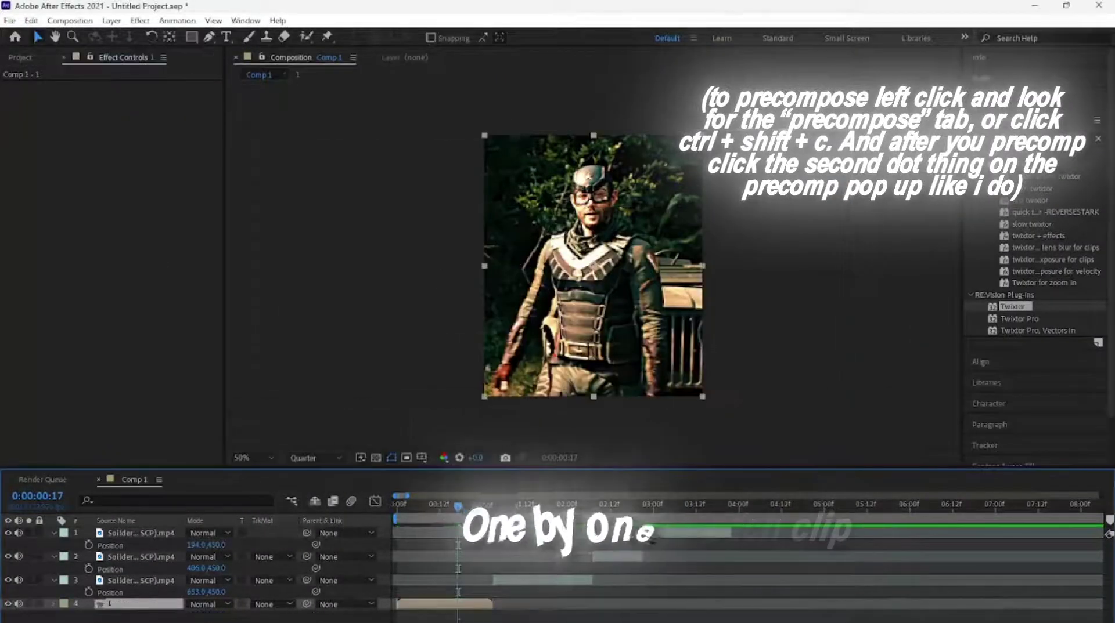
# Step: Pre-compose the second clip in the timeline as "2"
pyautogui.click(526, 575)
pyautogui.hotkey('ctrl', 'shift', 'c')
pyautogui.write('2')
pyautogui.click(591, 427)
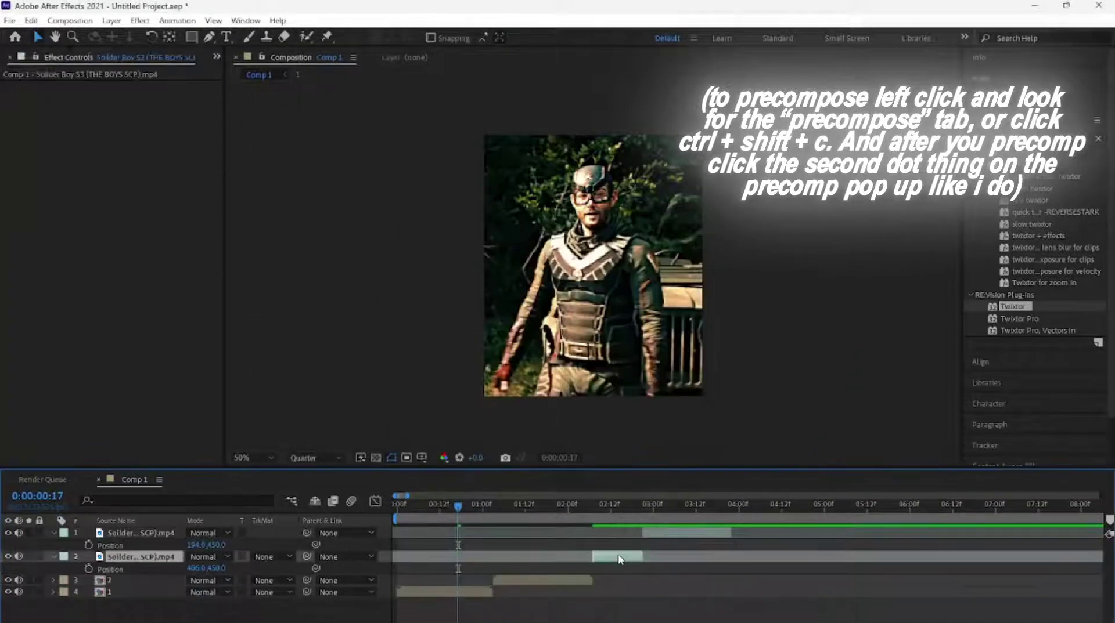
# Step: Pre-compose the third clip in the timeline as "3"
pyautogui.click(595, 553)
pyautogui.hotkey('ctrl', 'shift', 'c')
pyautogui.write('3')
pyautogui.click(580, 424)
# Step: Pre-compose the last clip in the timeline as "4"
pyautogui.click(654, 532)
pyautogui.hotkey('ctrl', 'shift', 'c')
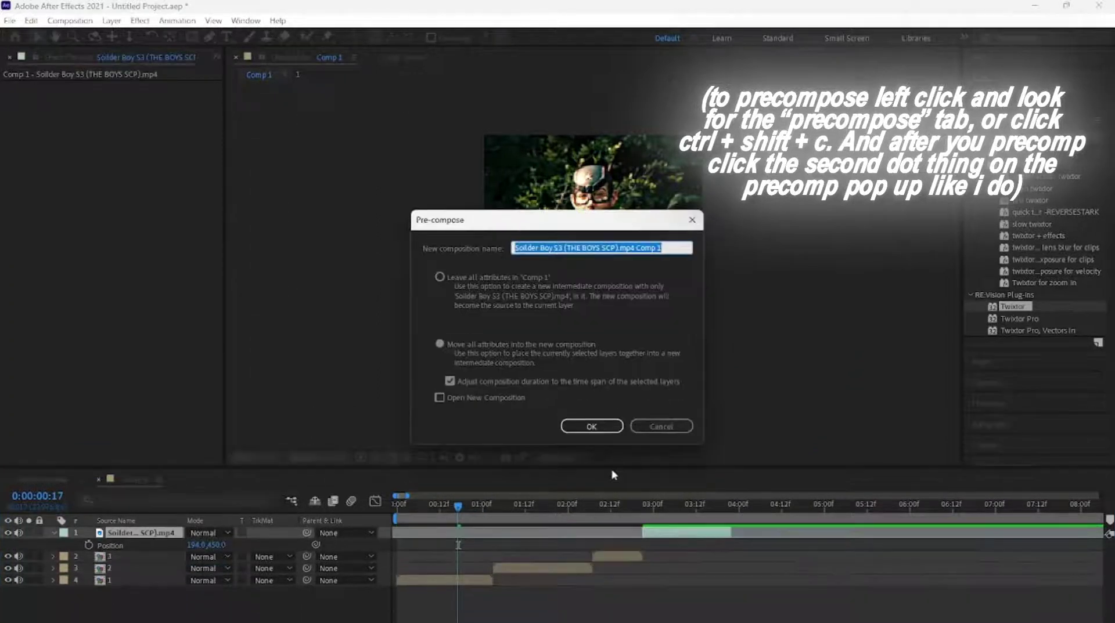
pyautogui.write('4')
pyautogui.click(591, 426)
# Step: Play back the edit to check the first clip's motion and park the current time at 0:00:00:14
pyautogui.press('space')
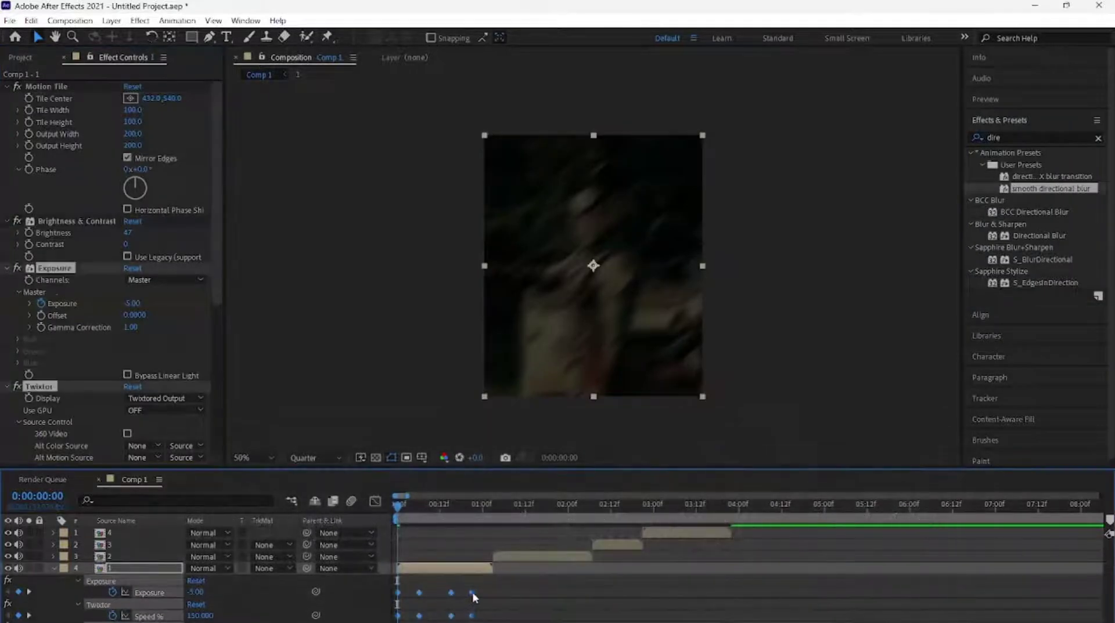
pyautogui.press('space')
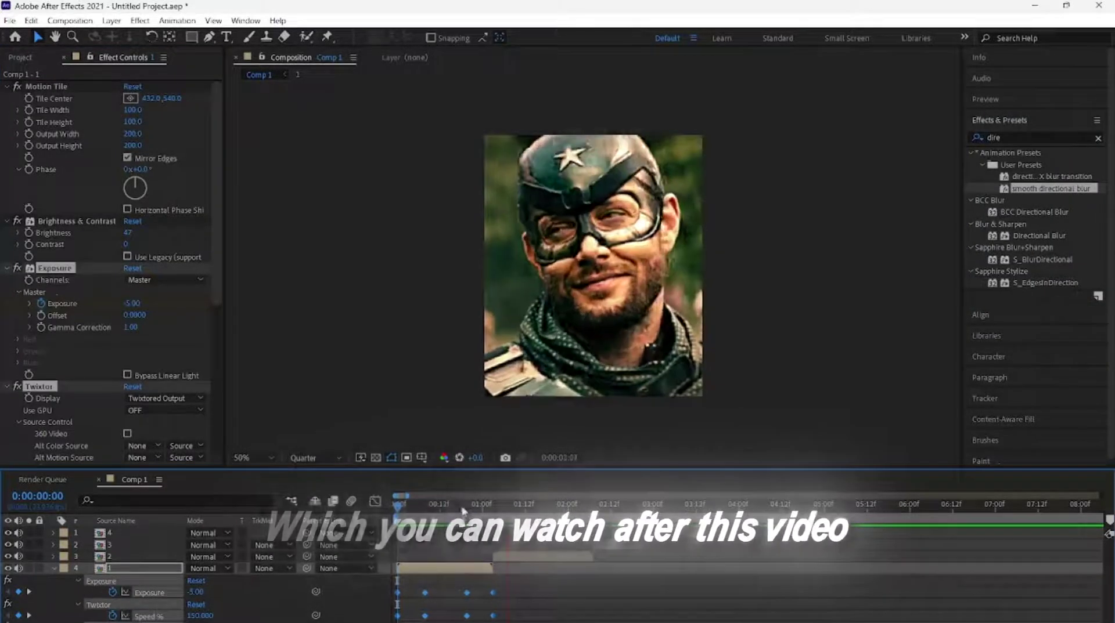
pyautogui.click(448, 507)
pyautogui.click(531, 580)
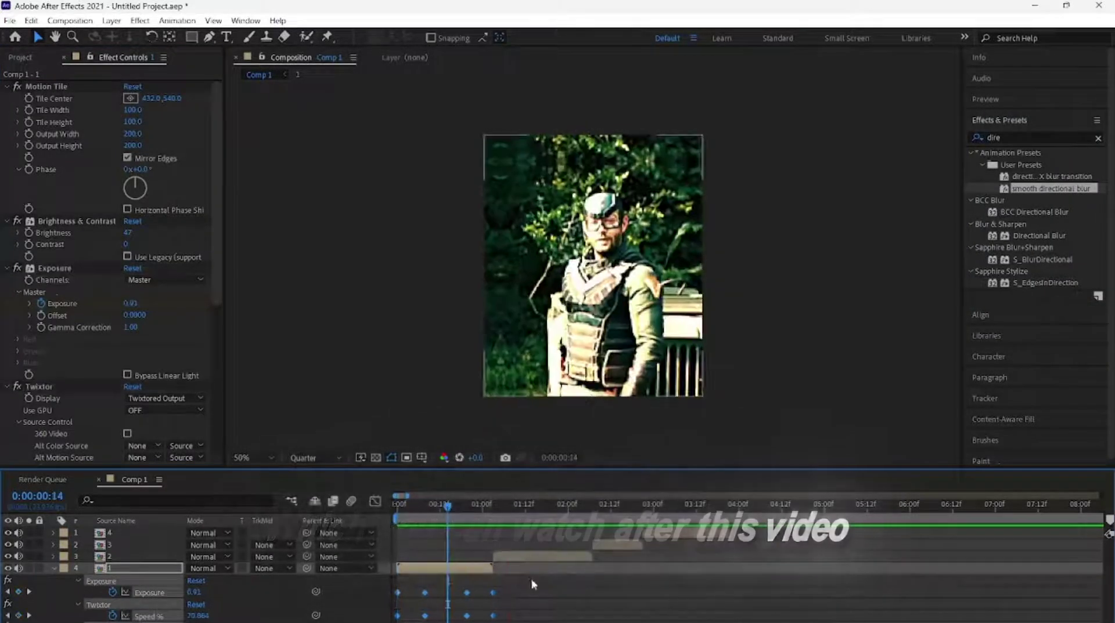
# Step: Set the first clip's Motion Tile center to 388, 432 and mute that clip's audio
pyautogui.click(134, 98)
pyautogui.click(596, 262)
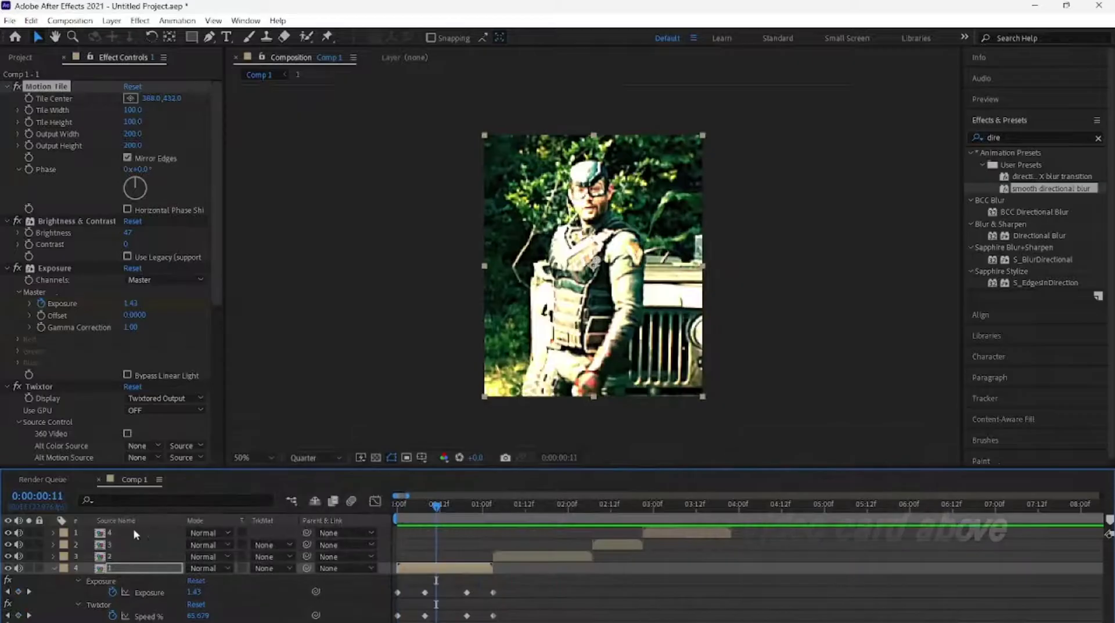
pyautogui.click(112, 581)
pyautogui.click(18, 568)
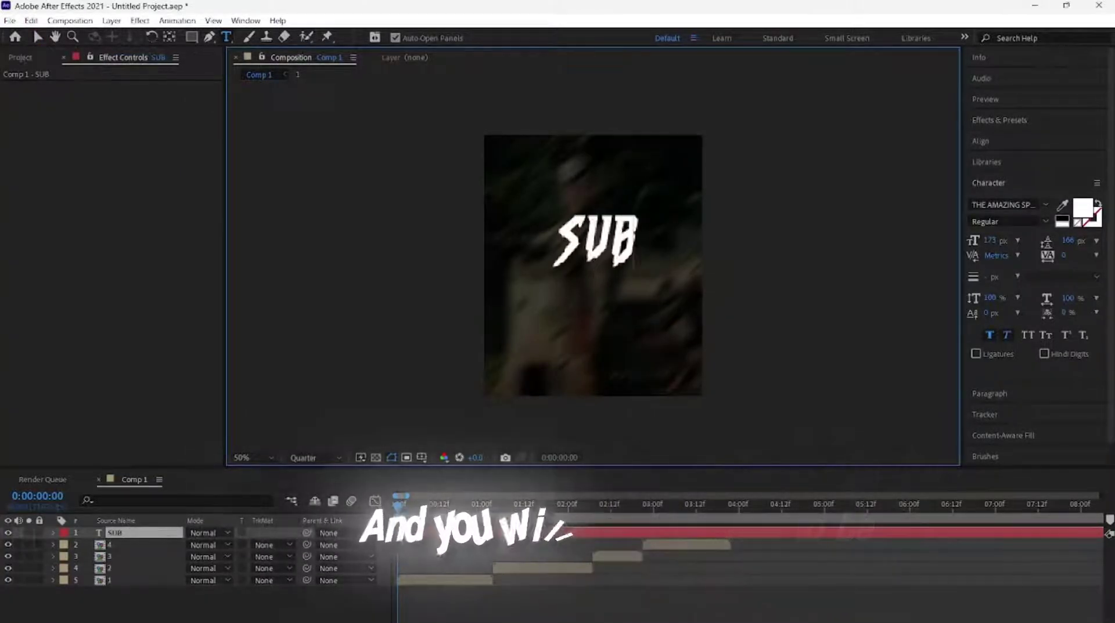
# Step: Complete the title text as "SUBSCRIBE" and split its layer at about 4 seconds, near the end of the last clip
pyautogui.write('SCRIBE')
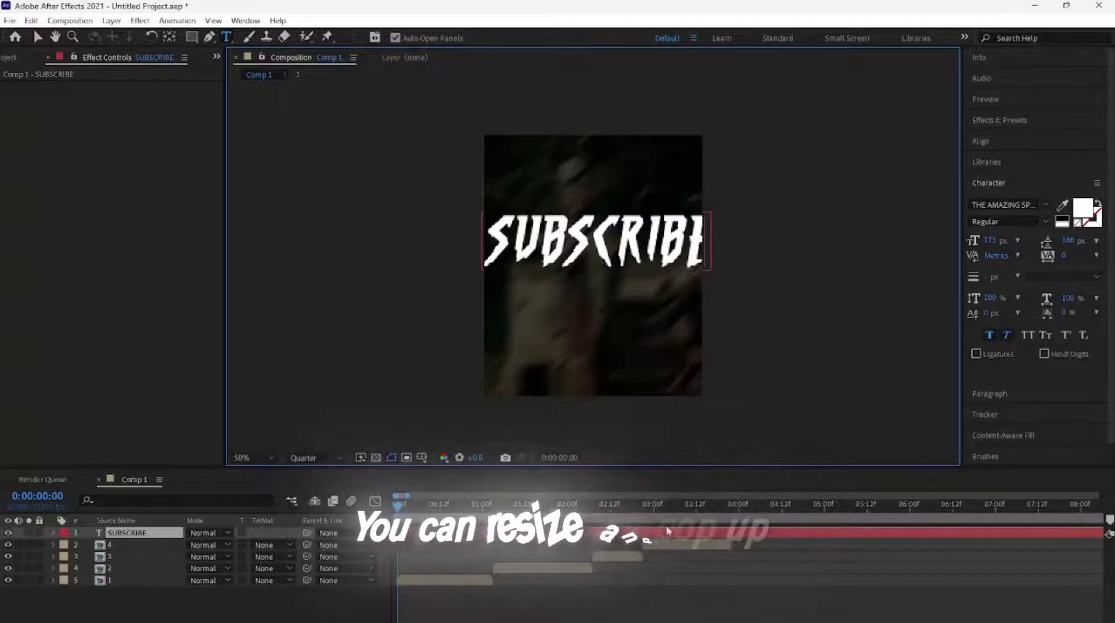
pyautogui.click(736, 505)
pyautogui.hotkey('ctrl', 'shift', 'd')
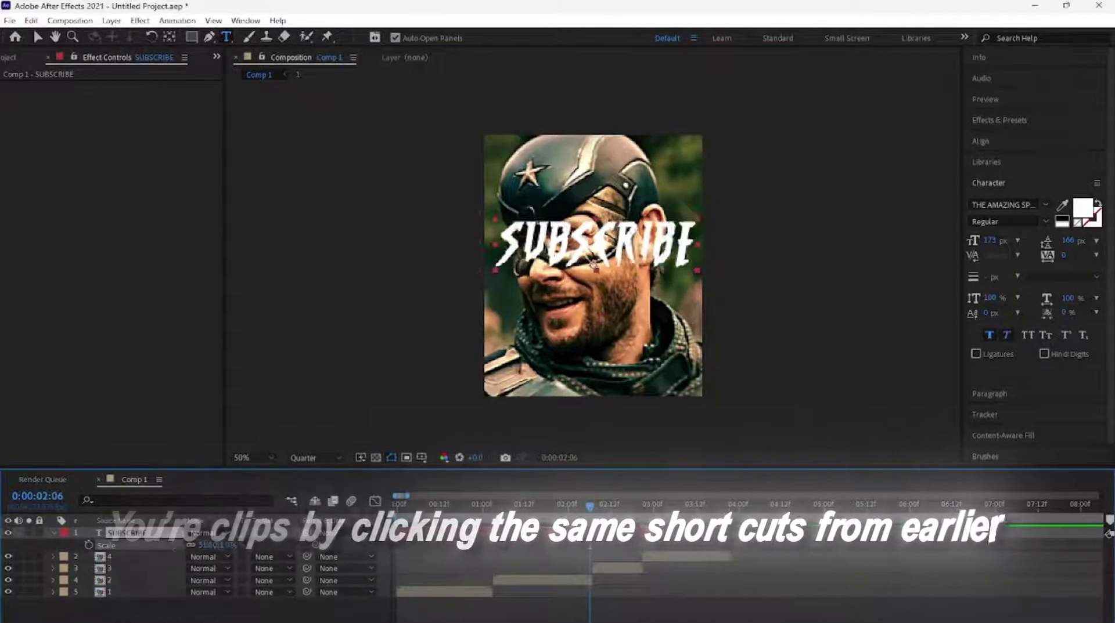
# Step: Scale the SUBSCRIBE title to 59% and apply the plan text settings preset to it
pyautogui.moveTo(174, 549); pyautogui.dragTo(183, 550)
pyautogui.click(1023, 123)
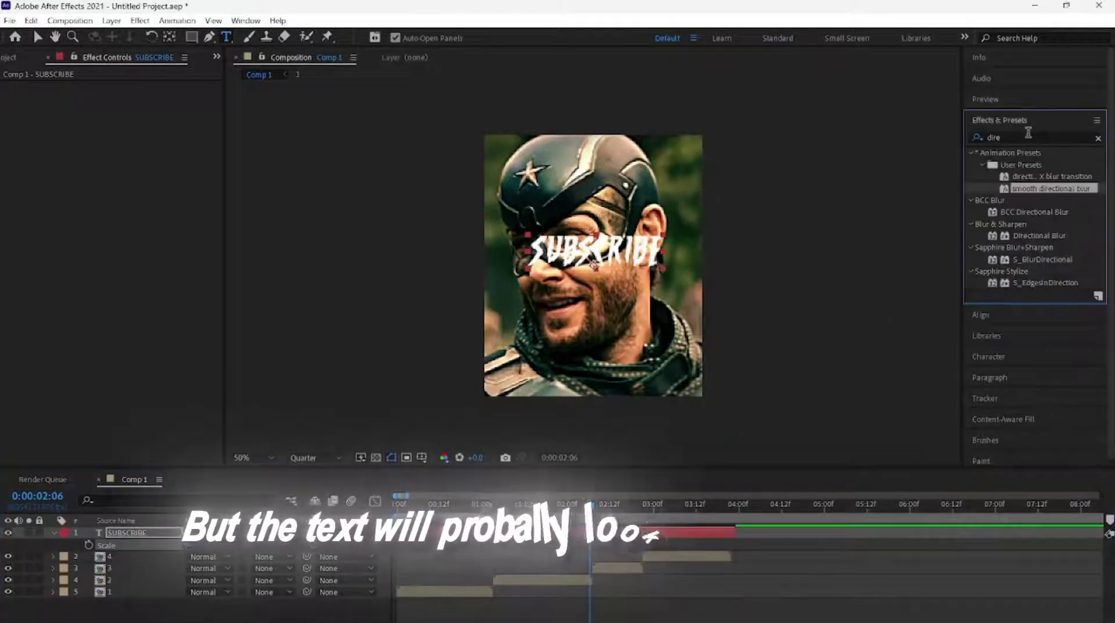
pyautogui.click(1026, 136)
pyautogui.write('plan')
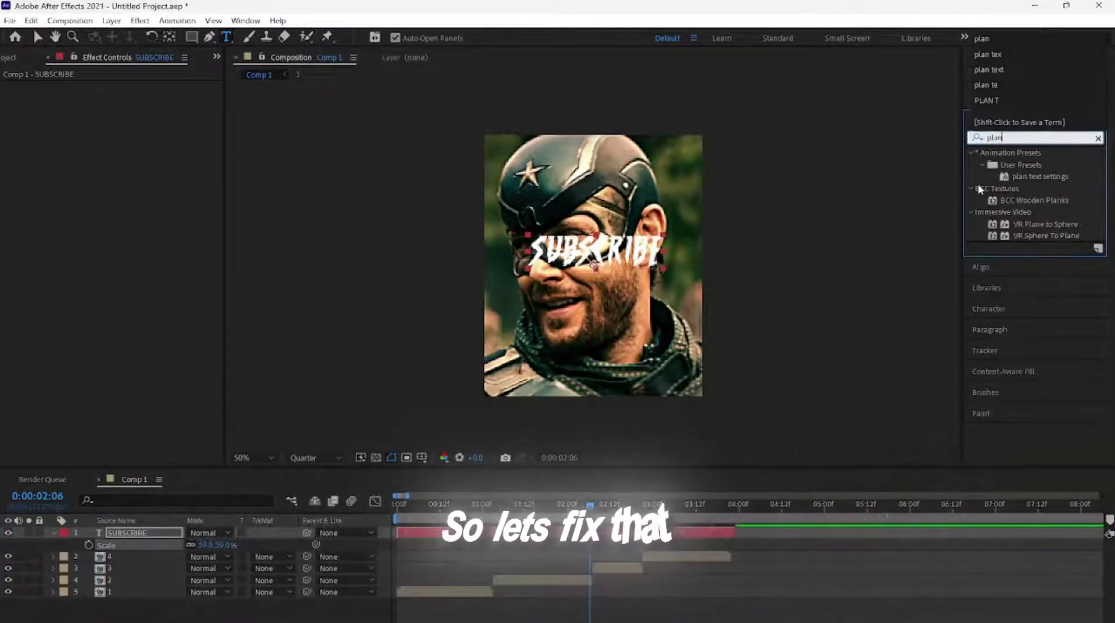
pyautogui.moveTo(1039, 176); pyautogui.dragTo(635, 535)
pyautogui.moveTo(590, 506); pyautogui.dragTo(560, 527)
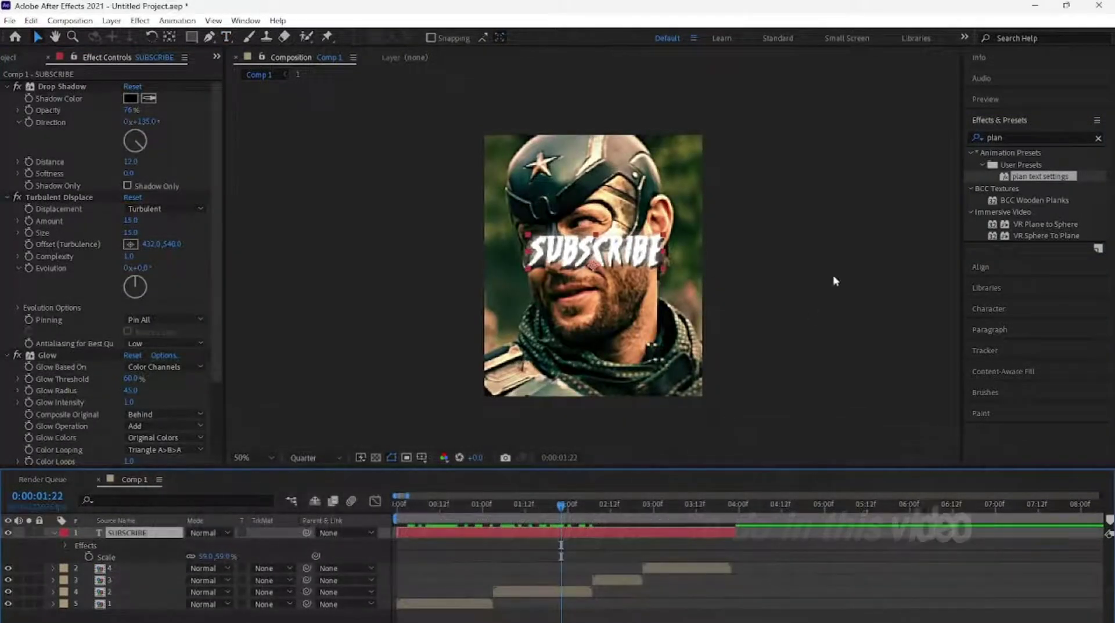
# Step: Center the SUBSCRIBE title within the composition using the Align options
pyautogui.click(1022, 120)
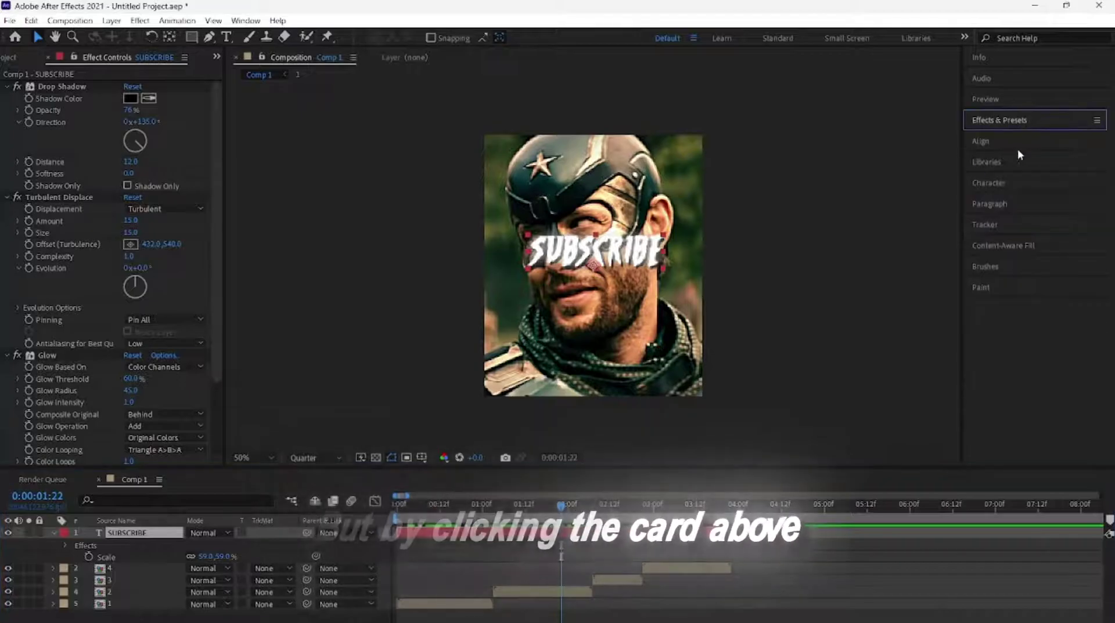
pyautogui.click(1014, 141)
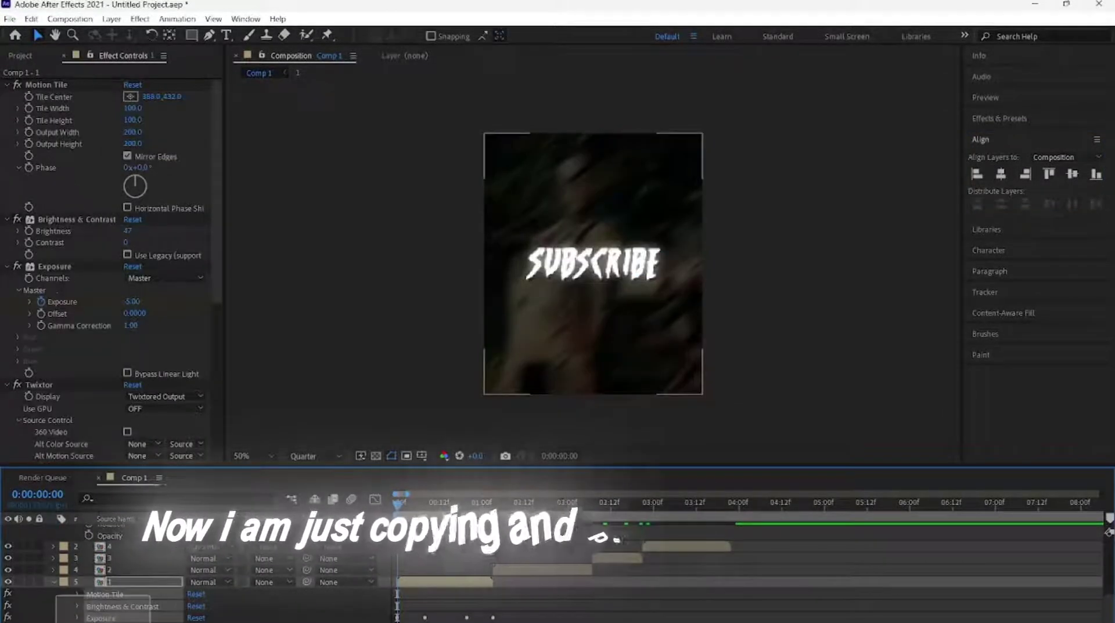
# Step: Copy all effects from clip 1 and paste them onto clip 2 at its start, 0:00:01:03
pyautogui.hotkey('ctrl', 'a')
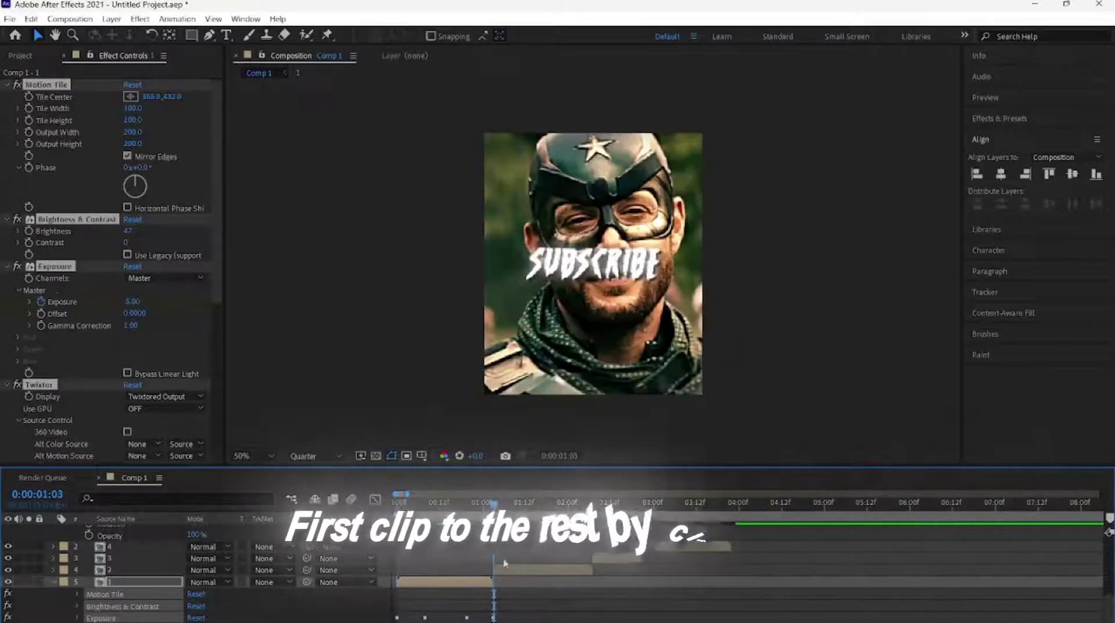
pyautogui.click(505, 571)
pyautogui.hotkey('ctrl', 'v')
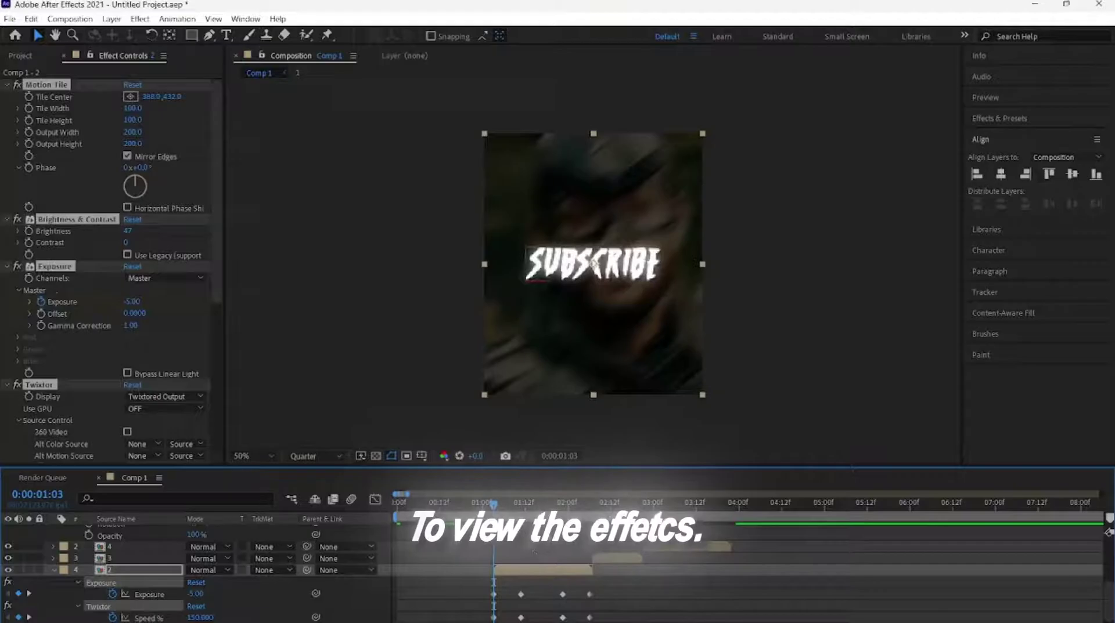
# Step: Paste the copied effects onto clip 3 at 0:00:02:07 and compress their Exposure and Twixtor keyframes to fit the clip's length
pyautogui.moveTo(494, 506); pyautogui.dragTo(593, 518)
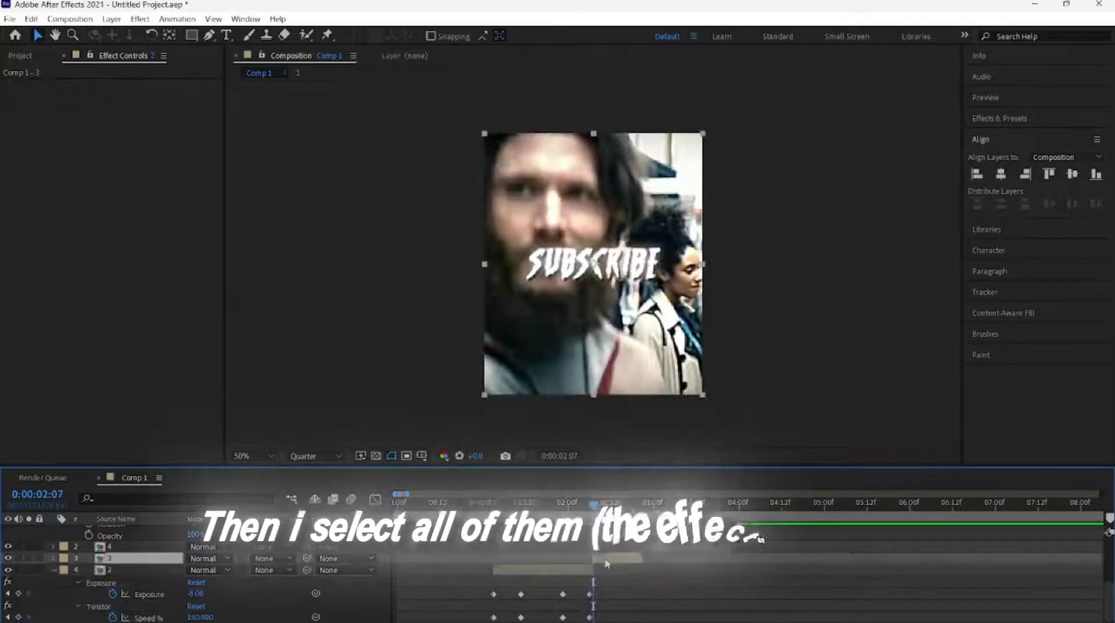
pyautogui.click(605, 561)
pyautogui.press('u')
pyautogui.scroll(-2, 607, 564)
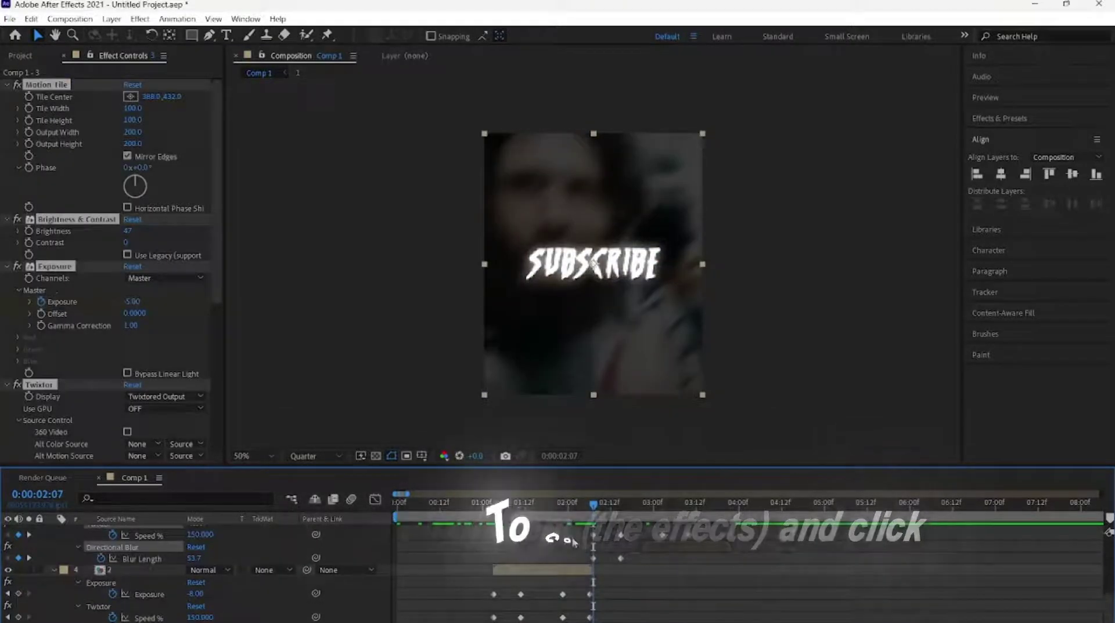
pyautogui.scroll(2, 566, 565)
pyautogui.moveTo(711, 621); pyautogui.dragTo(638, 607)
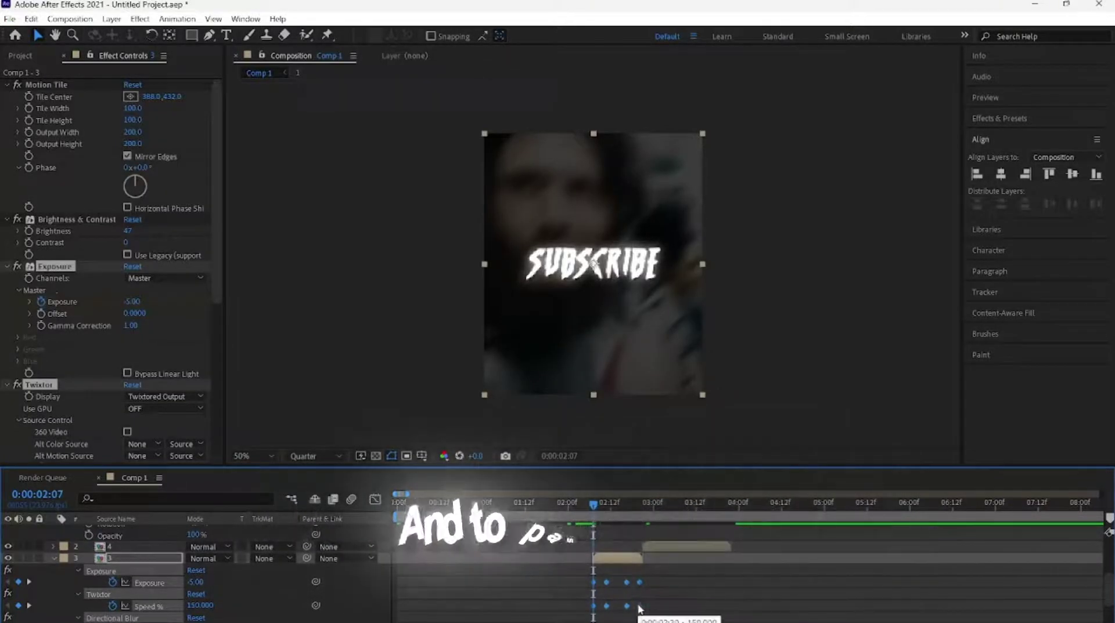
# Step: Paste the copied effects onto clip 4 at 0:00:02:21, compress their keyframes to end with the clip, and play it back
pyautogui.click(640, 514)
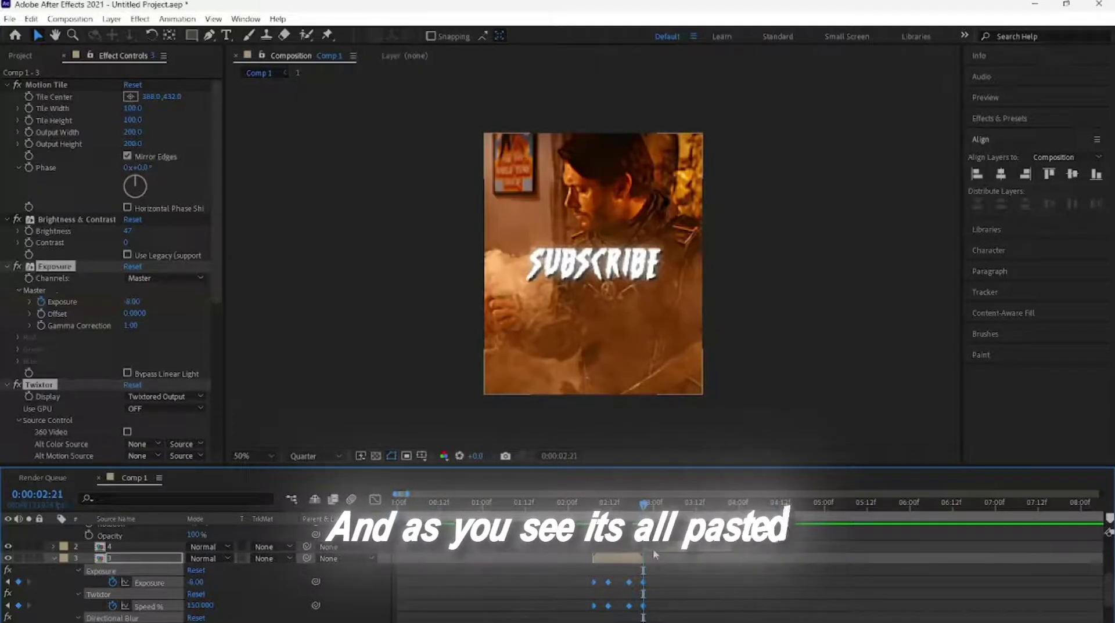
pyautogui.click(653, 549)
pyautogui.hotkey('ctrl', 'v')
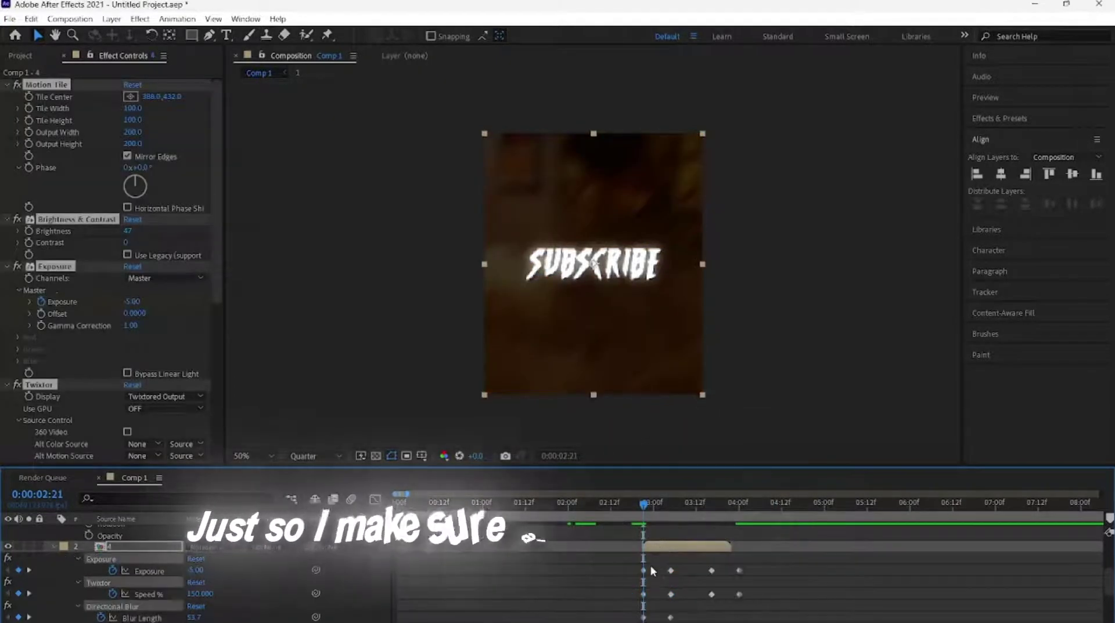
pyautogui.moveTo(620, 565); pyautogui.dragTo(768, 613)
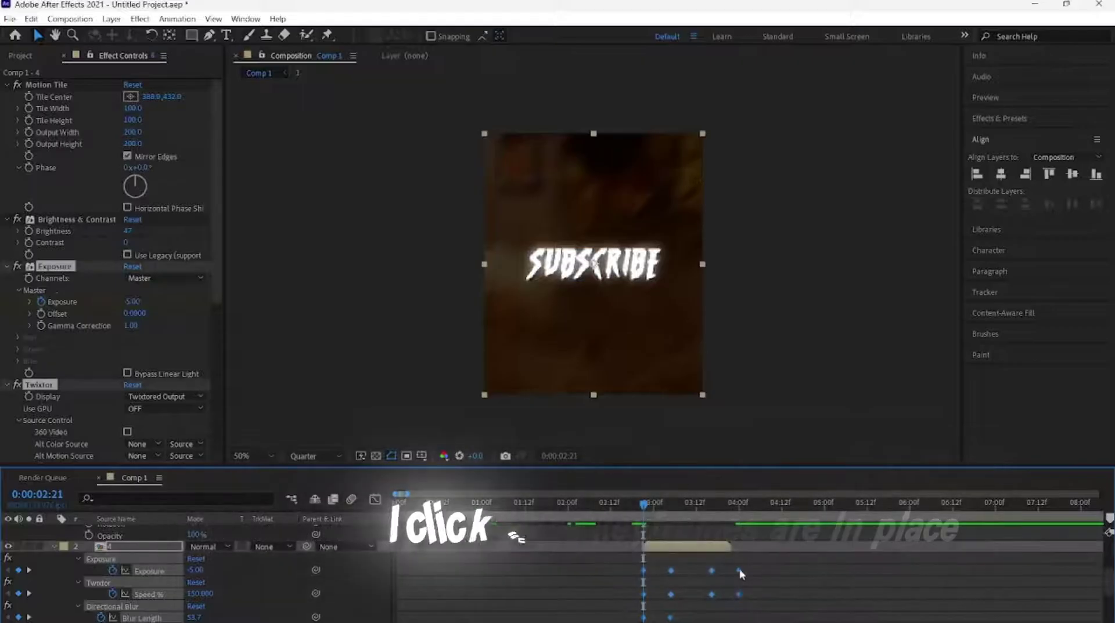
pyautogui.moveTo(741, 571); pyautogui.dragTo(731, 576)
pyautogui.press('space')
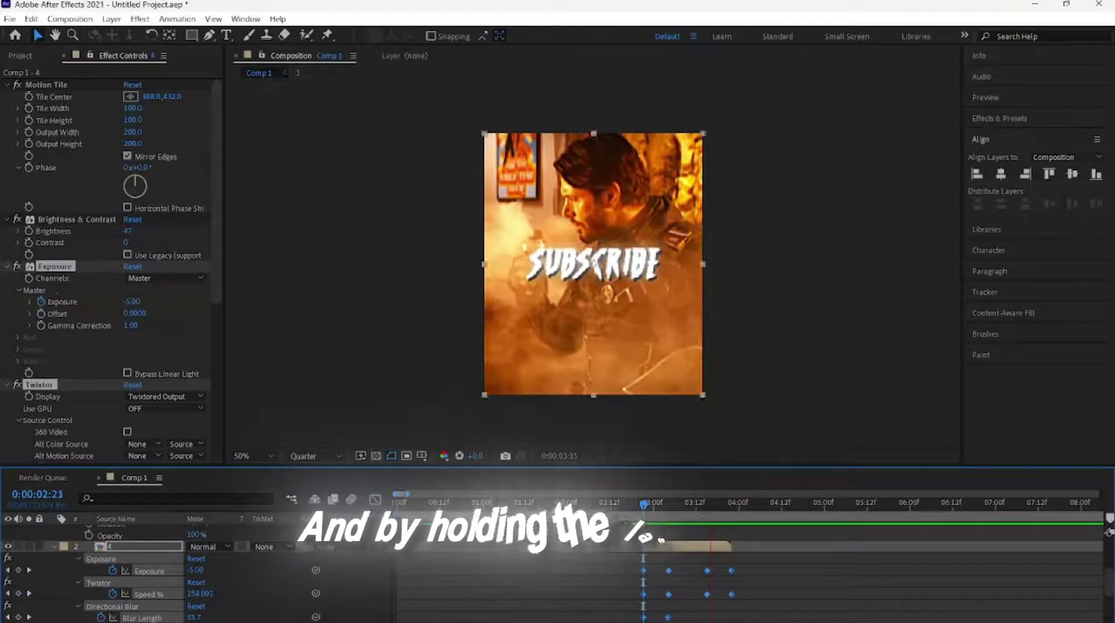